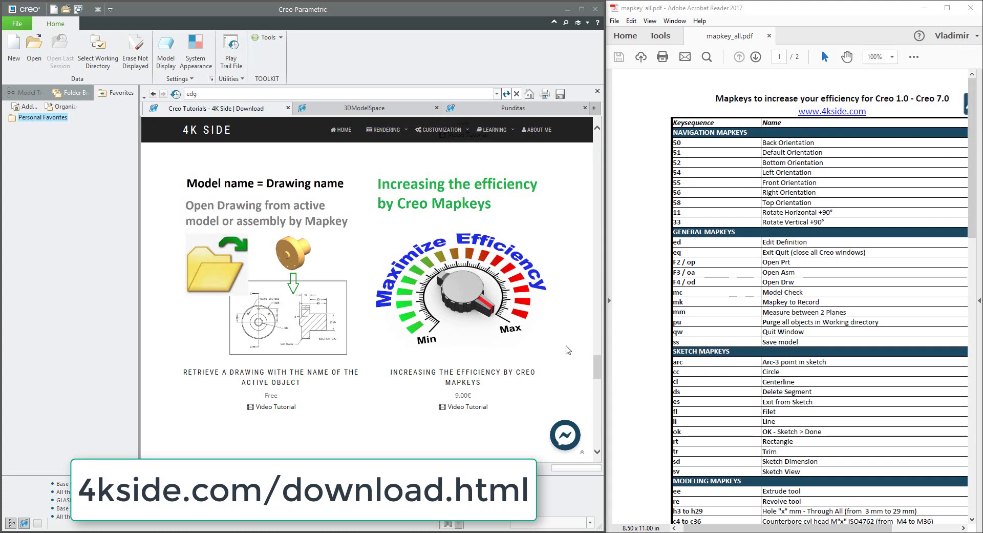
Step: Close the embedded 4K Side browser page, leaving a blank graphics area
mouse_move(477, 303)
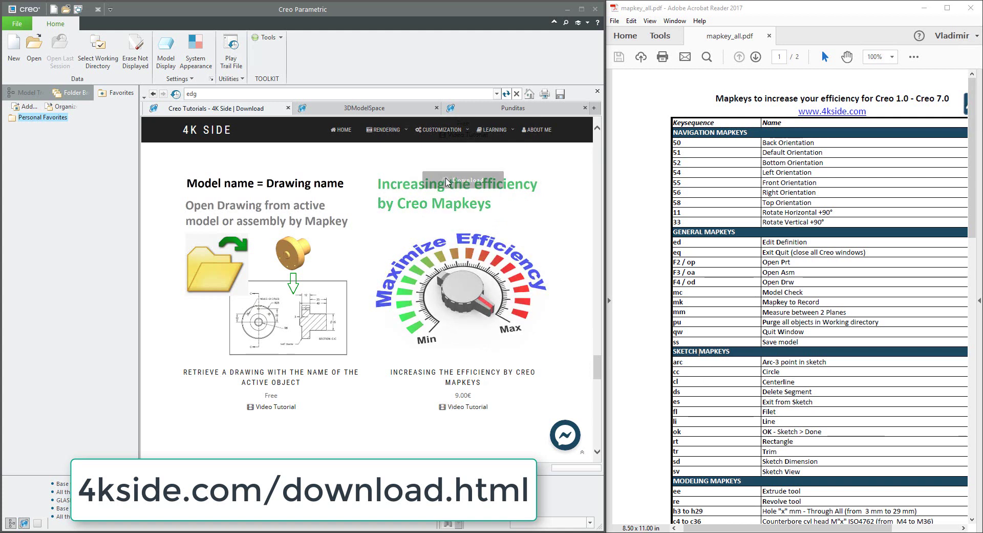
mouse_move(443, 136)
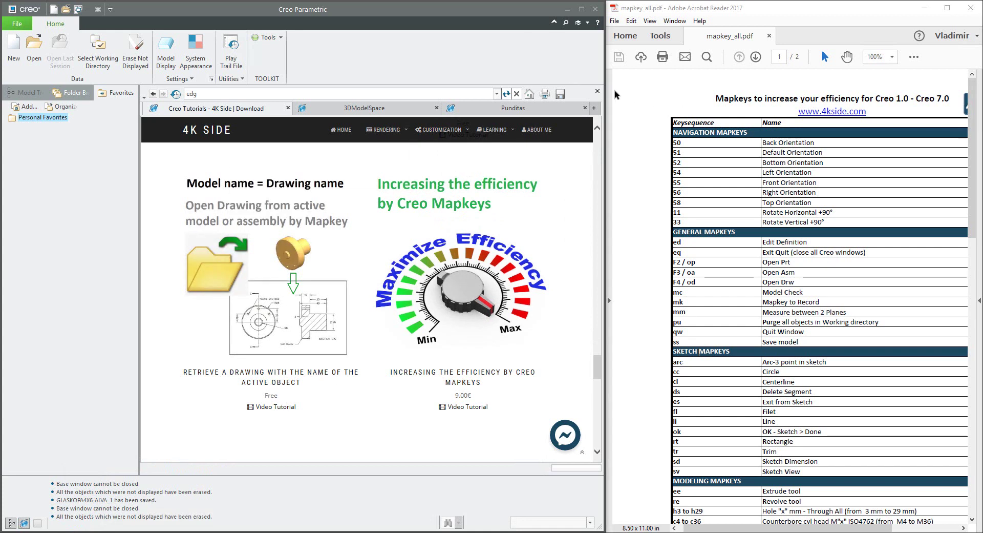
left_click(598, 90)
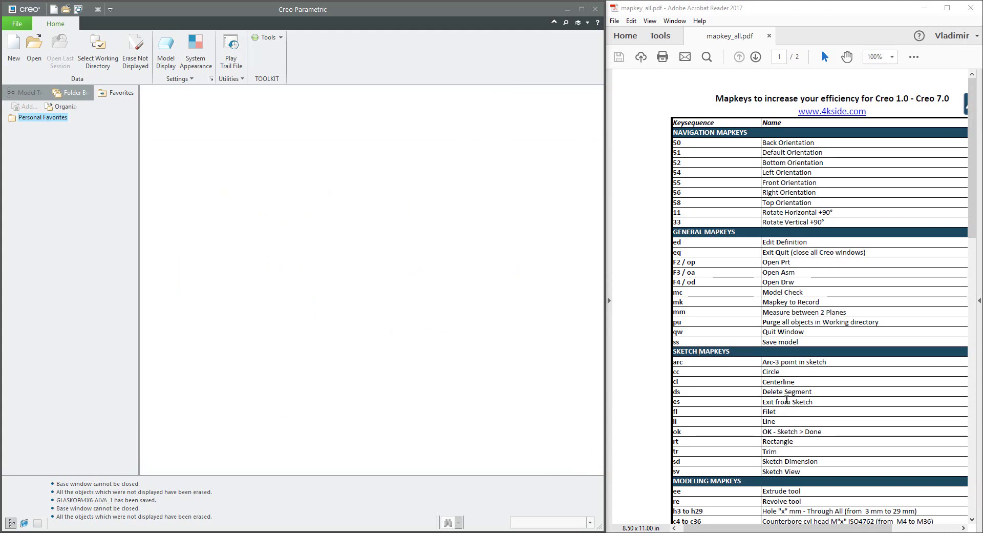
scroll(787, 399, "down", 4)
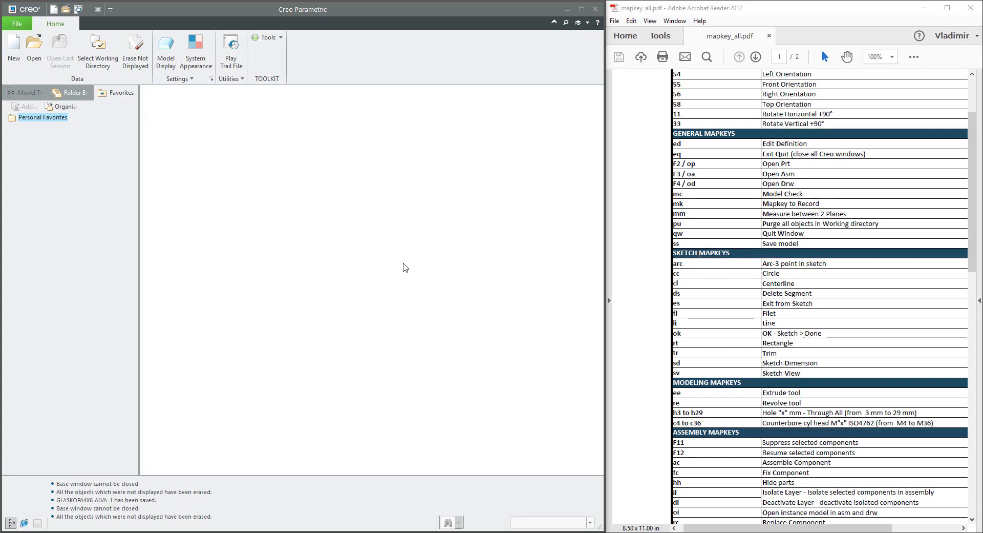
Step: Create solid part PRT0009 from the mmks template and turn on datum plane display
key("ctrl+n")
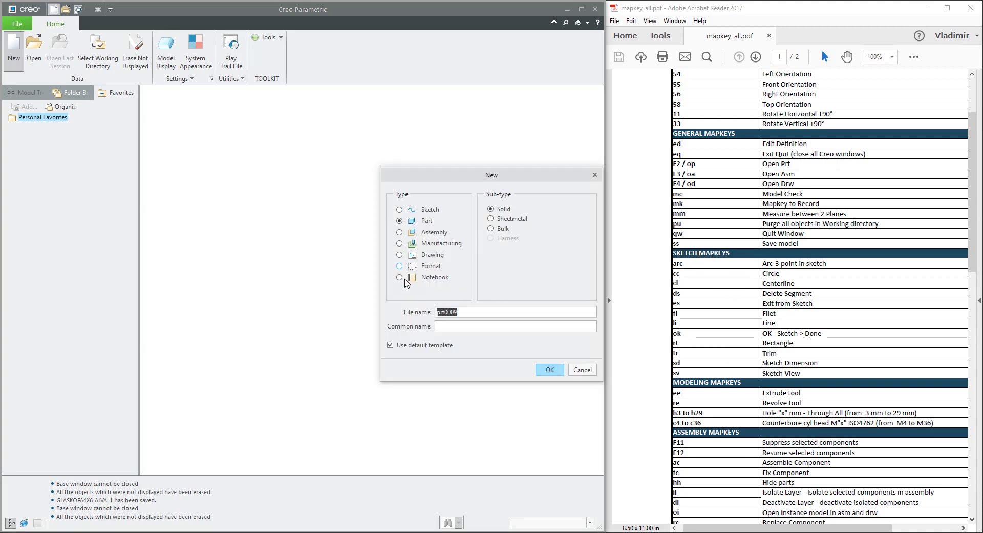
left_click(544, 370)
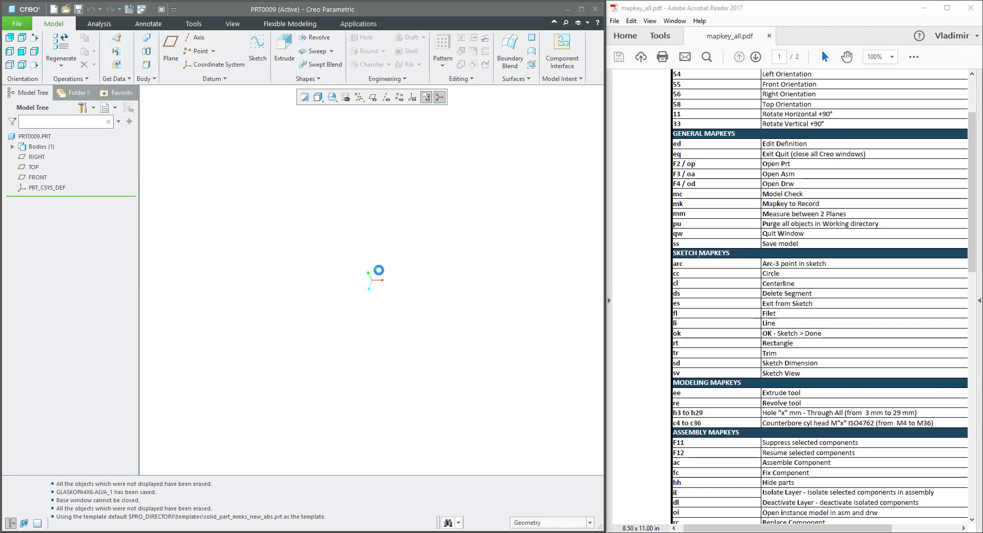
left_click(373, 98)
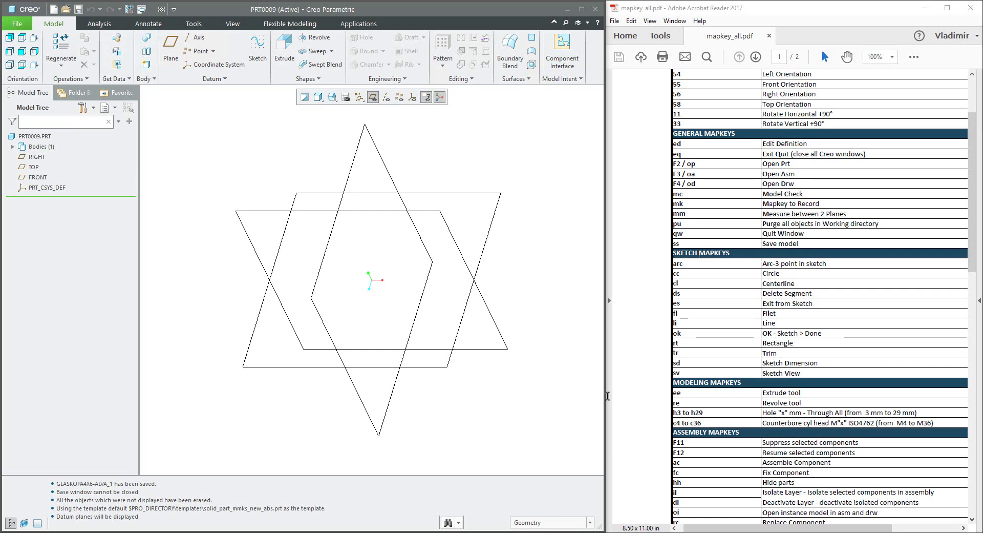
Step: Start an extrude sketched on the FRONT plane, orbit the view, and check the mapkey sheet
key("e")
key("e")
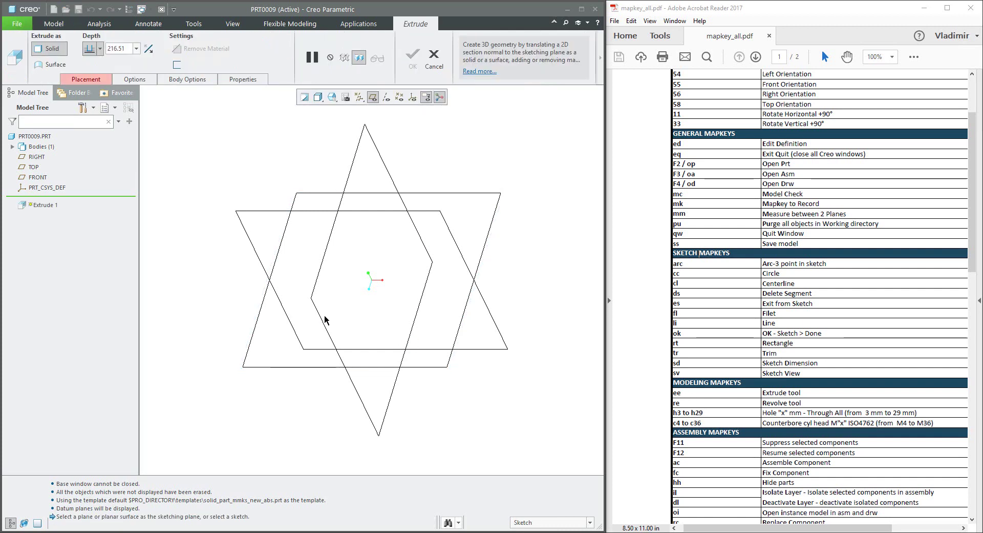
left_click(260, 210)
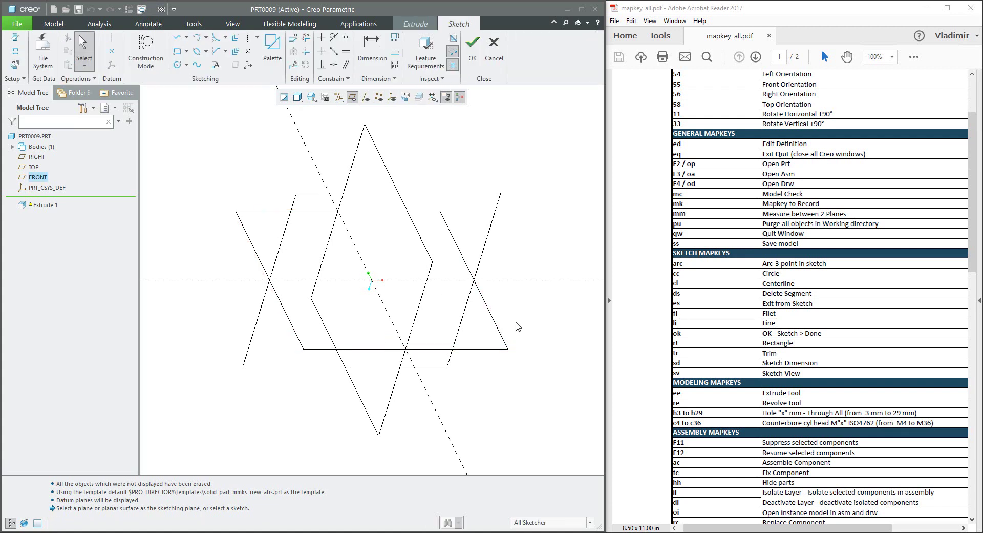
mouse_move(384, 225)
middle_mouse_down()
mouse_move(380, 207)
mouse_move(345, 246)
mouse_move(363, 260)
middle_mouse_up()
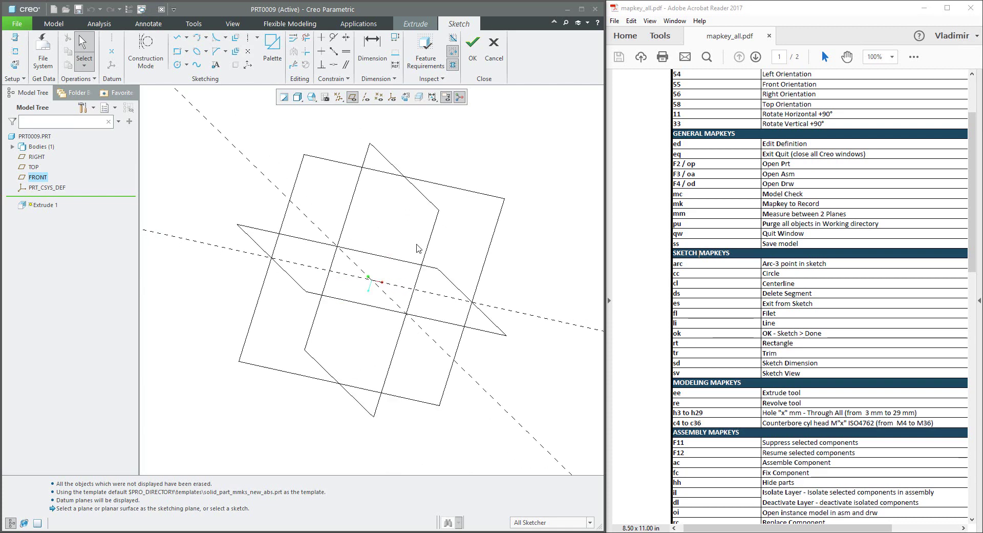
middle_click_drag(420, 241, 443, 234)
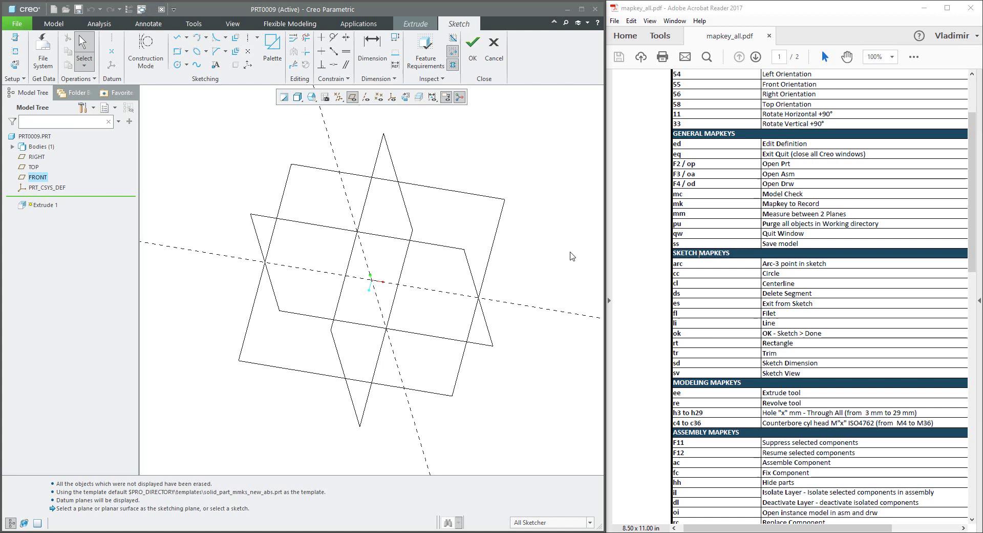
left_click(766, 373)
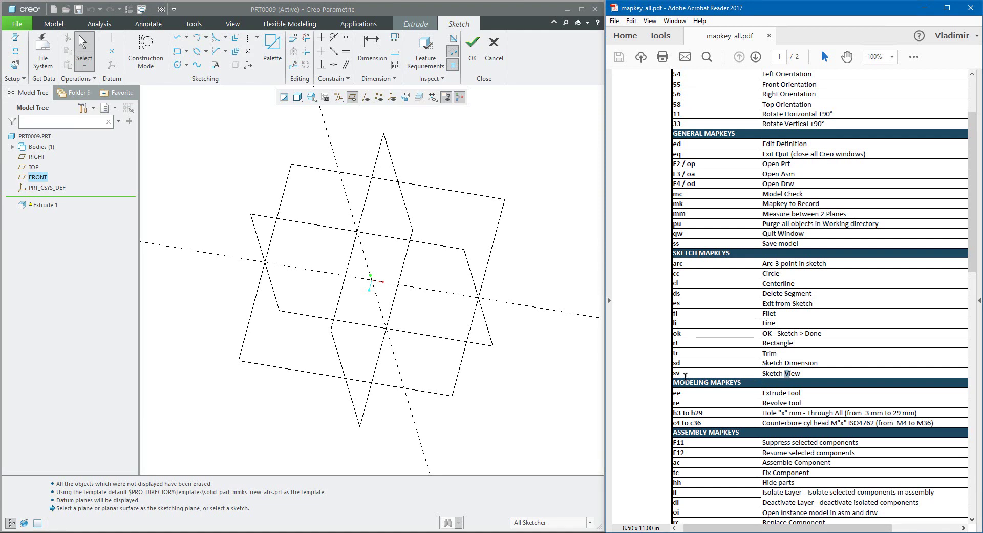
left_click(546, 270)
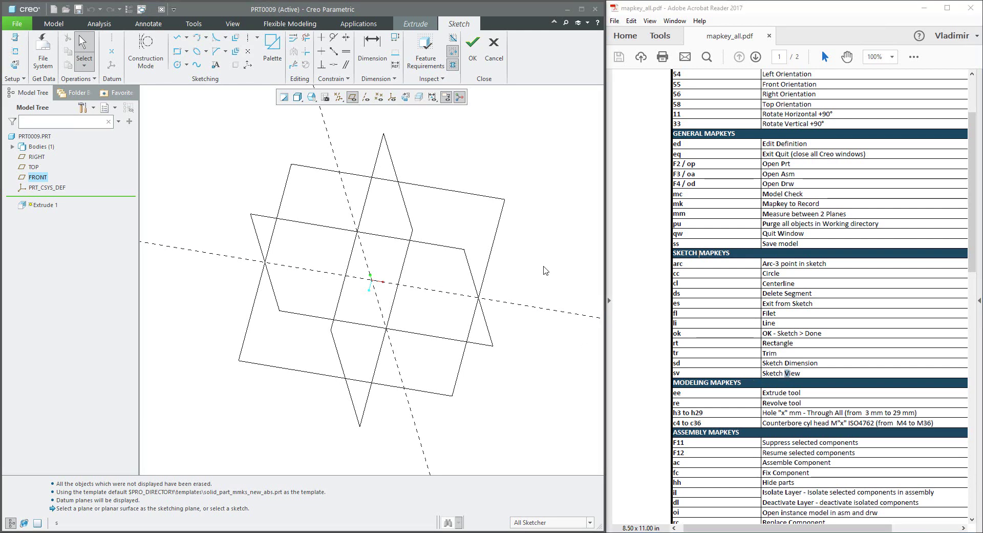
Step: Orient the sketch flat to the screen and draw a rectangle
key("v")
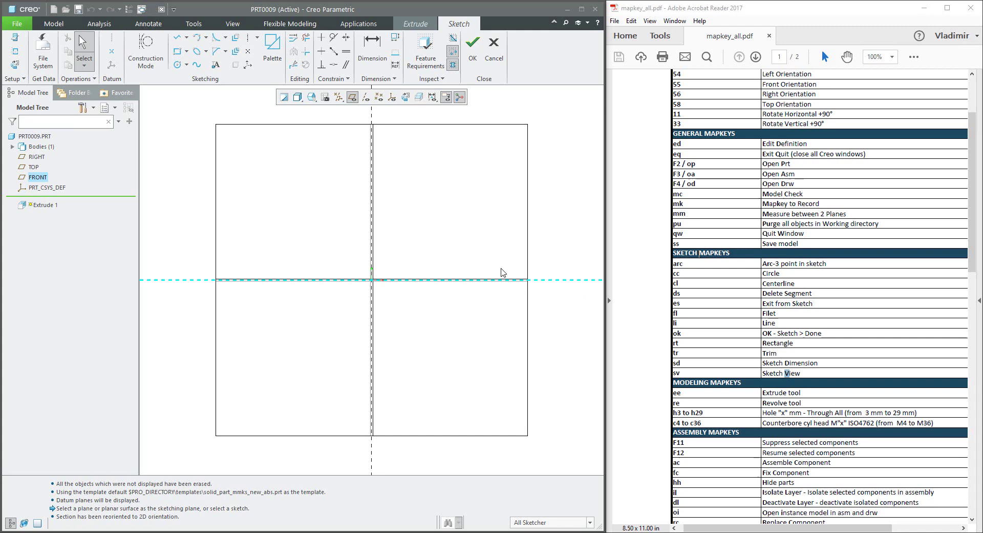
middle_click_drag(472, 216, 432, 250)
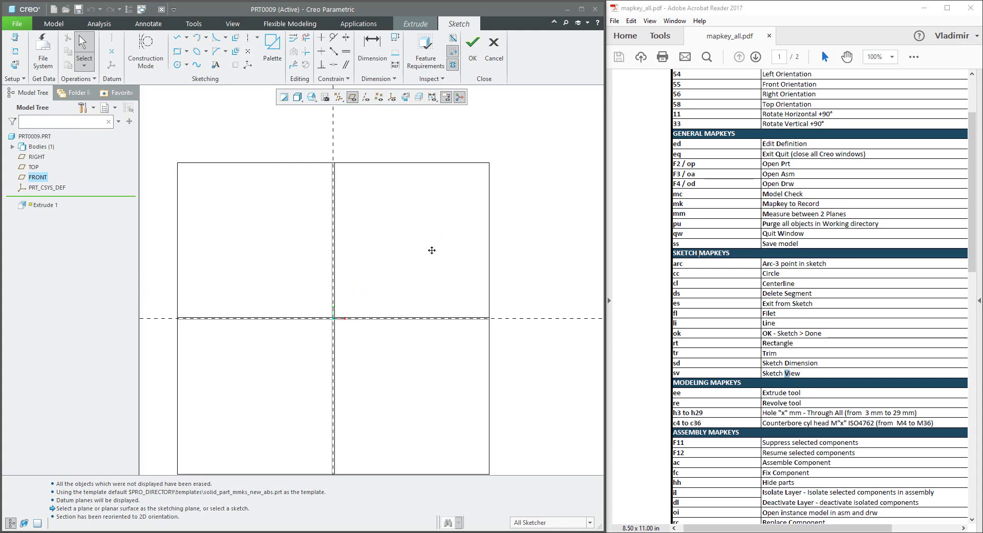
key("r")
key("t")
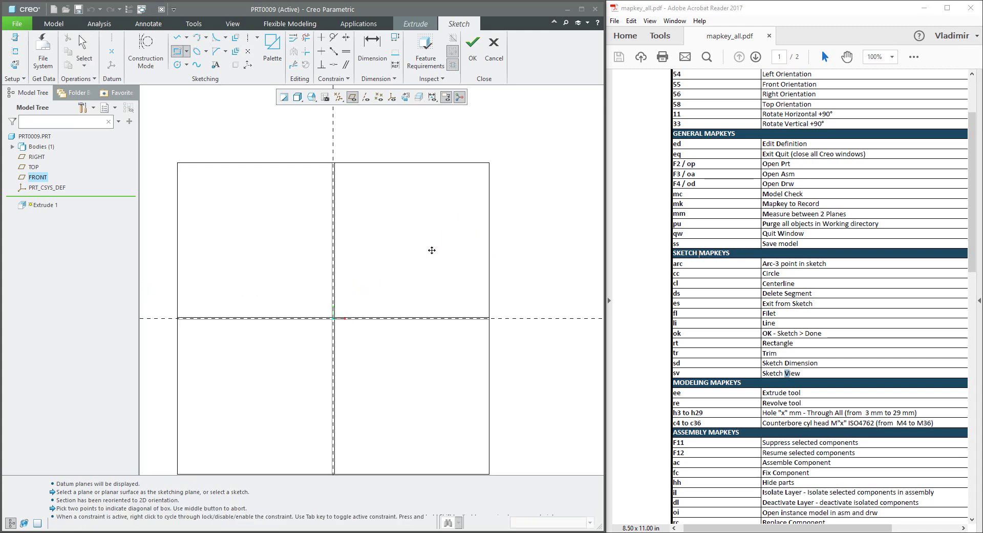
left_click(374, 219)
left_click(452, 270)
middle_click(476, 282)
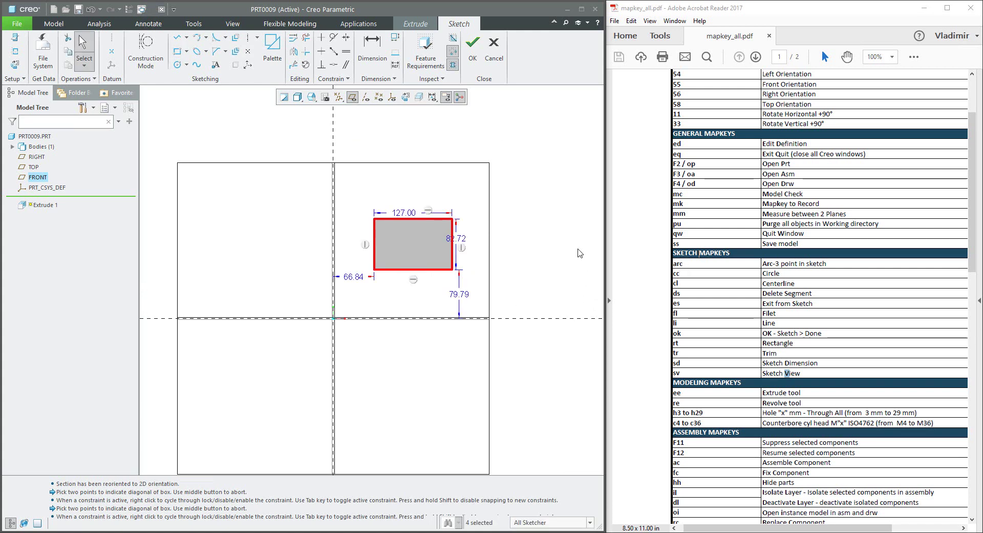
Step: Draw a three-point arc of radius 42.13 beside the rectangle
key("a")
key("r")
key("c")
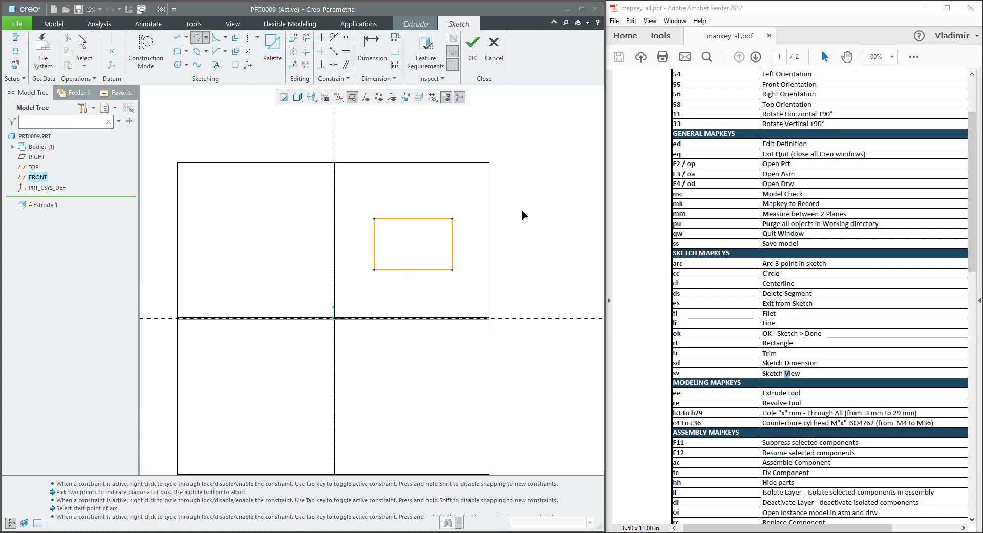
left_click(517, 199)
left_click(483, 178)
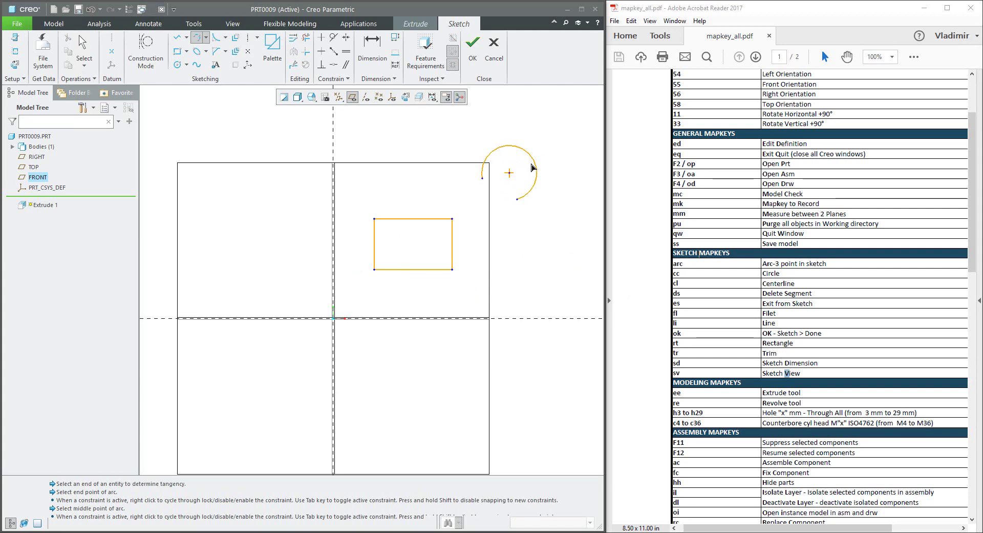
left_click(533, 216)
middle_click(539, 256)
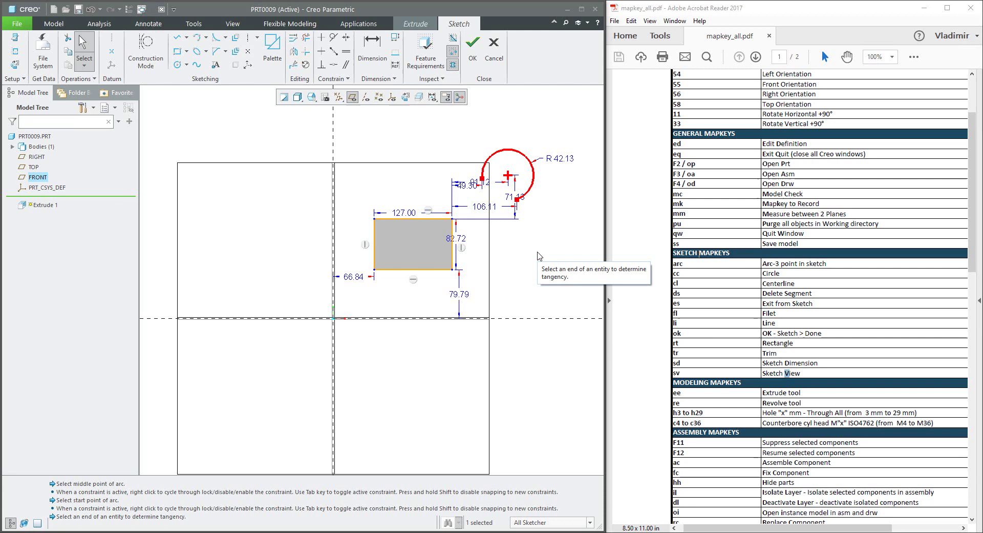
Step: Add a Ø49.68 circle to the right of the rectangle
key("c")
key("c")
left_click(528, 272)
left_click(526, 288)
middle_click(515, 329)
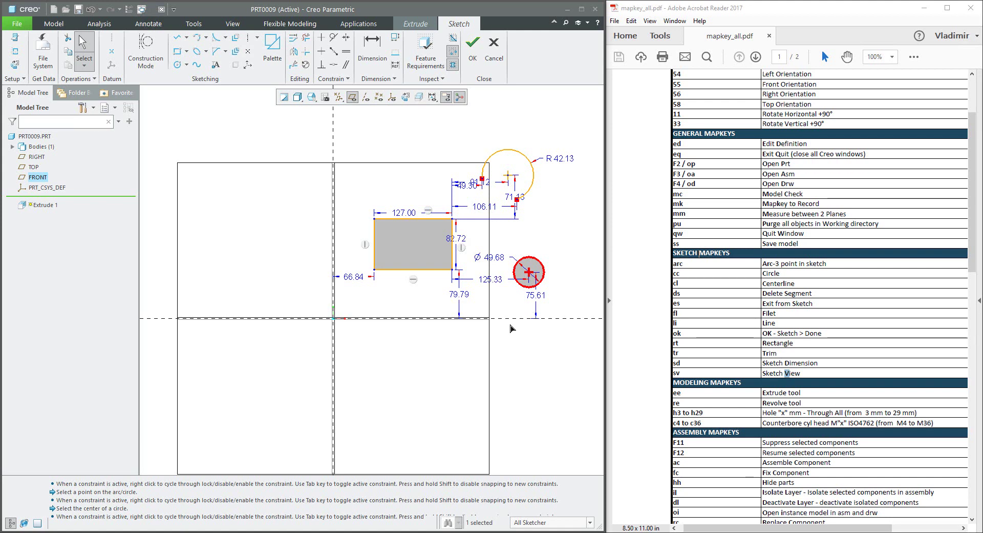
Step: Delete the arc and the rectangle's top and right edges
key("d")
key("s")
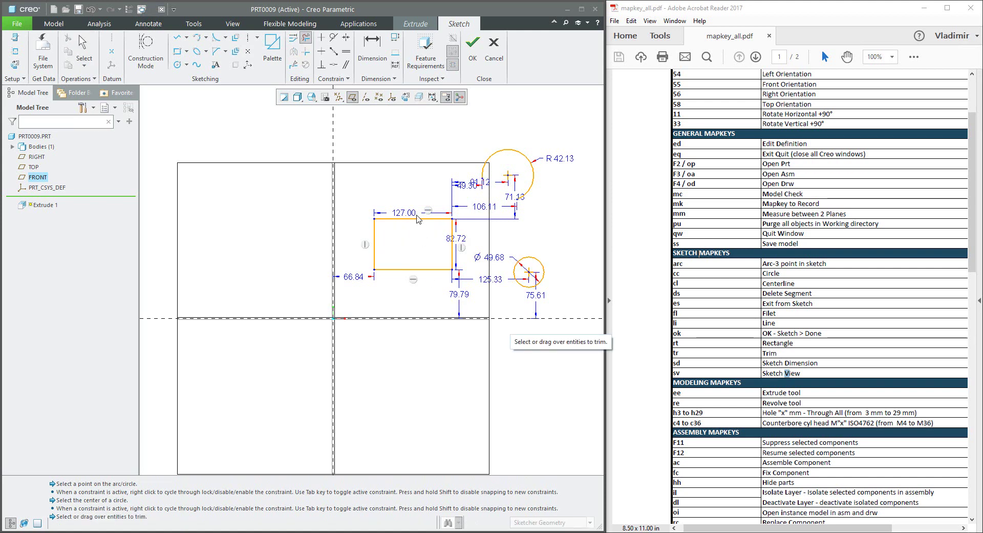
mouse_move(413, 201)
left_mouse_down()
mouse_move(473, 237)
mouse_move(519, 161)
mouse_move(521, 130)
left_mouse_up()
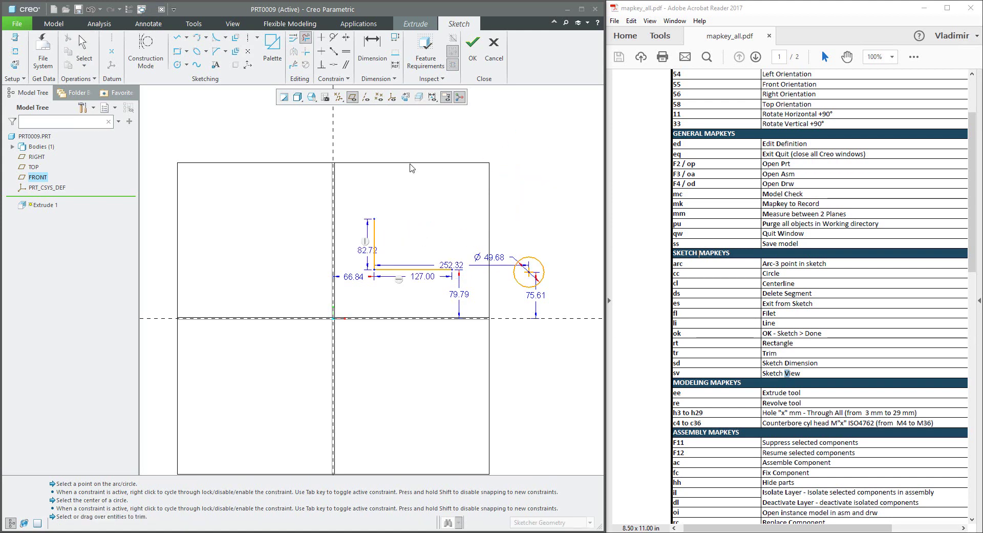
middle_click(412, 168)
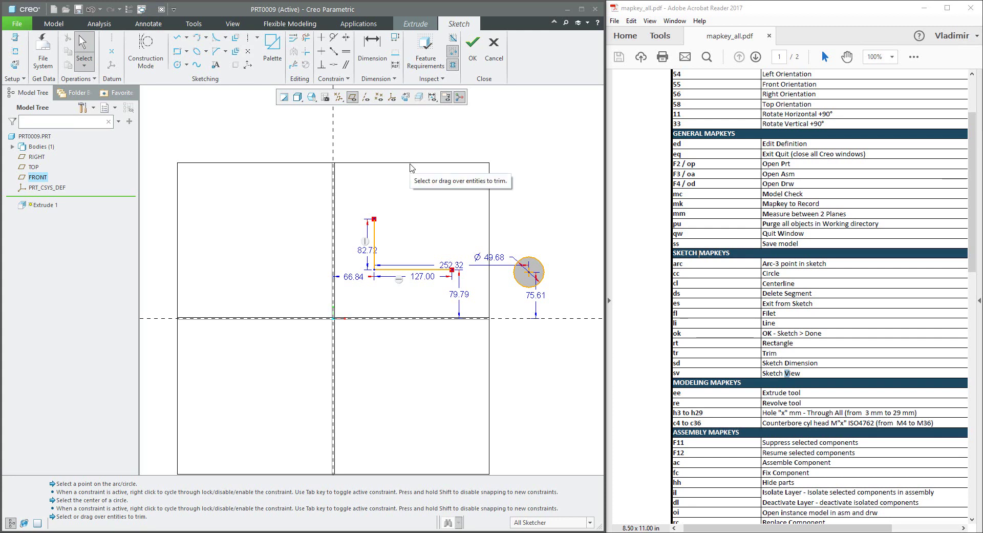
Step: Redraw the rectangle's top edge and a short vertical line on its right side
key("l")
key("i")
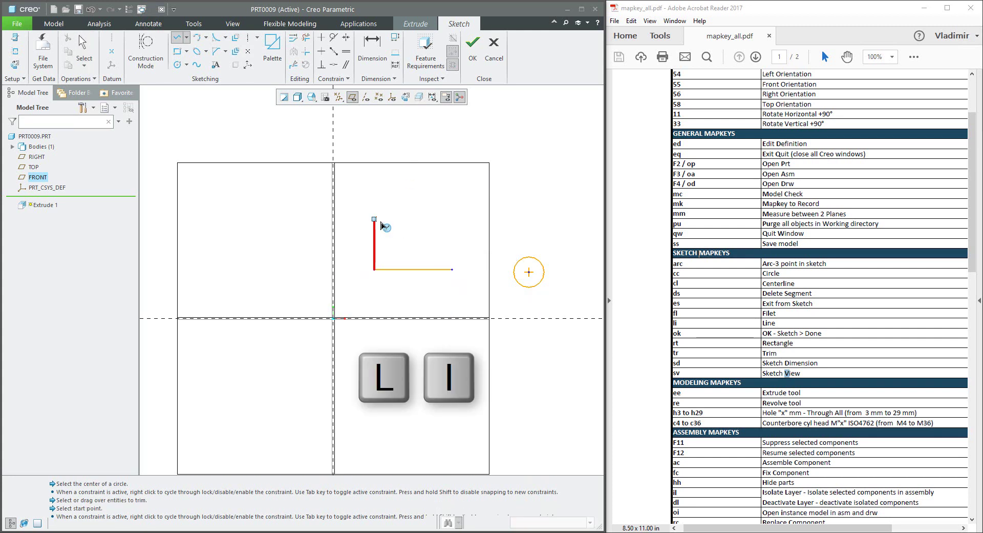
left_click(374, 219)
left_click(487, 219)
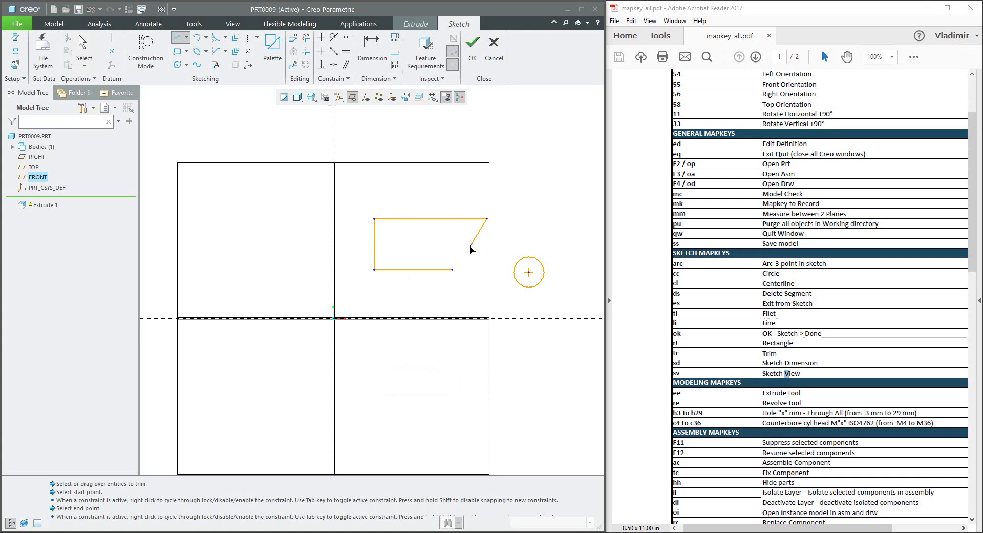
middle_click(455, 267)
left_click(453, 269)
left_click(452, 248)
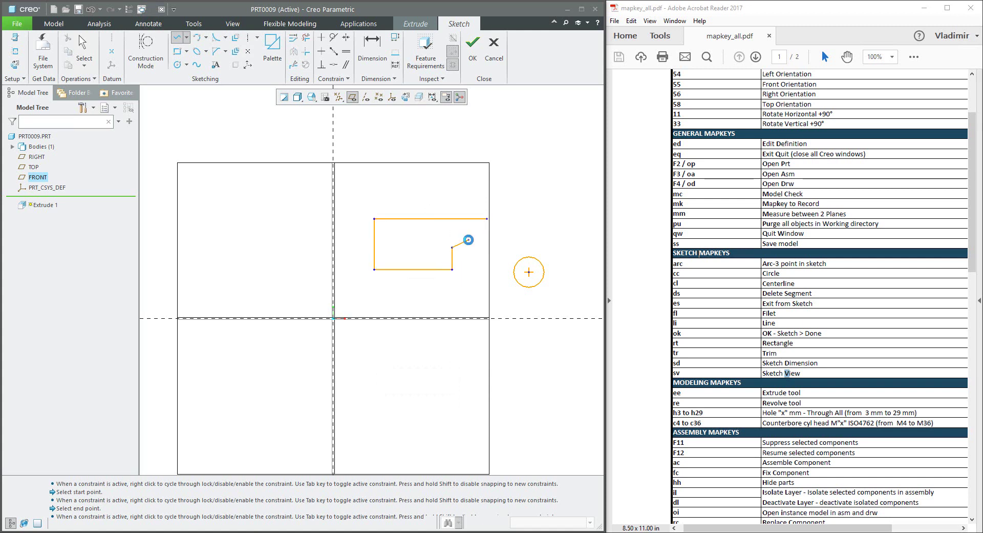
middle_click(470, 240)
middle_click(470, 242)
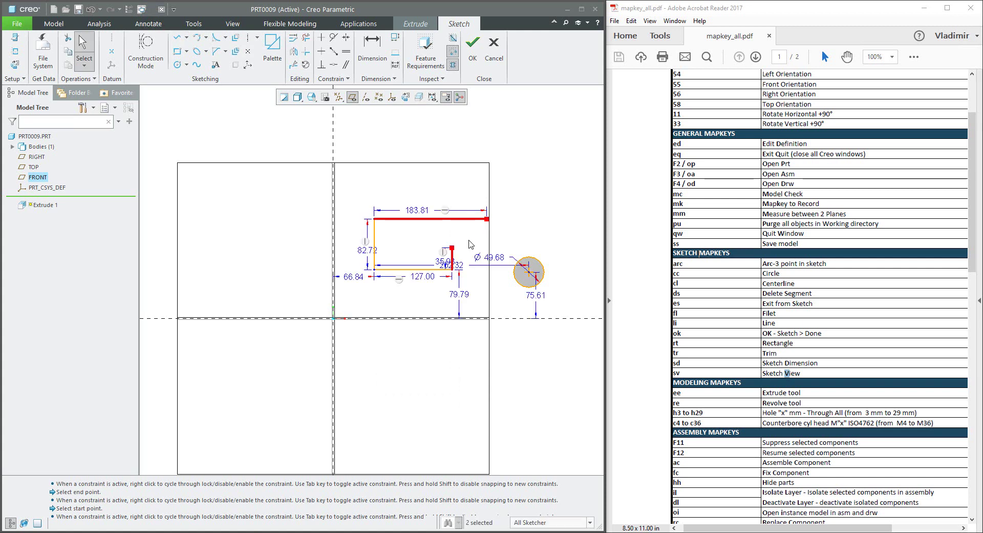
Step: Corner-trim to close the rectangle, then finish the sketch and extrude it 194.45
key("t")
key("r")
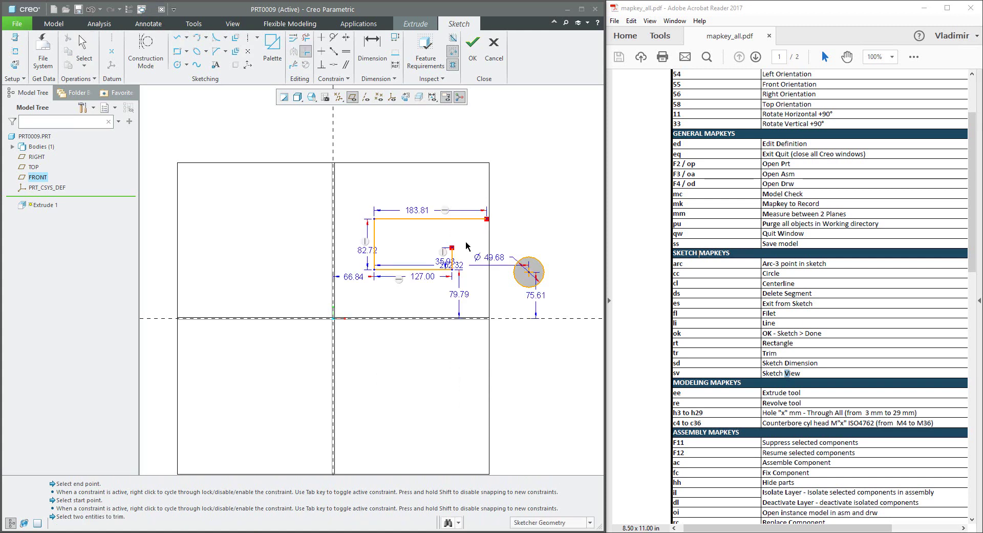
left_click(409, 216)
middle_click(418, 194)
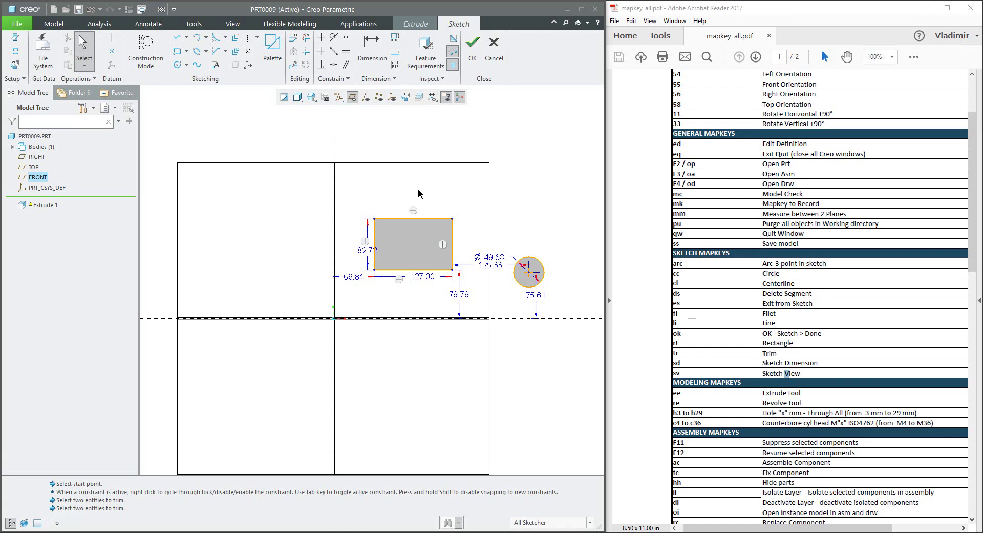
key("o")
key("k")
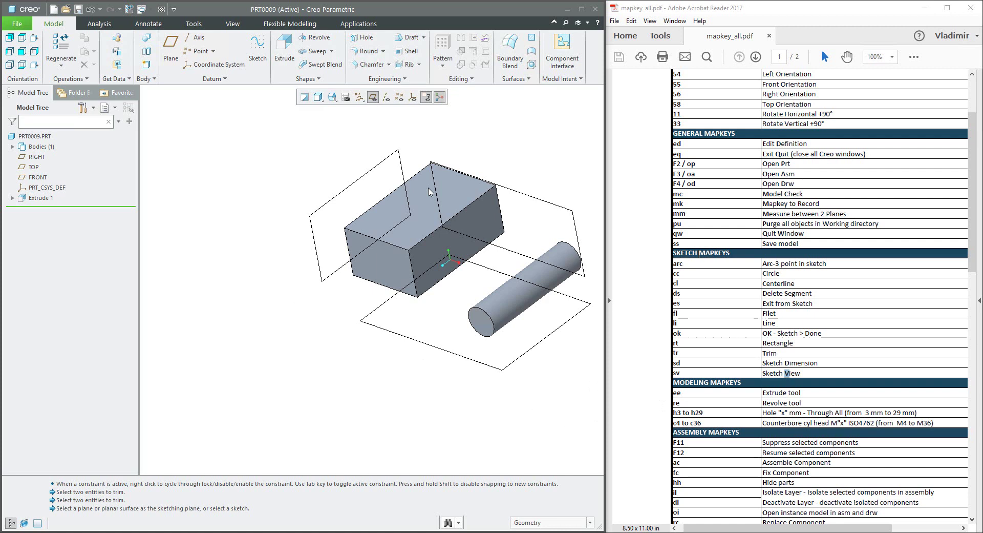
Step: Assign the 're' shortcut to mapkeys, start a revolve on the top face, then cancel it
key("r")
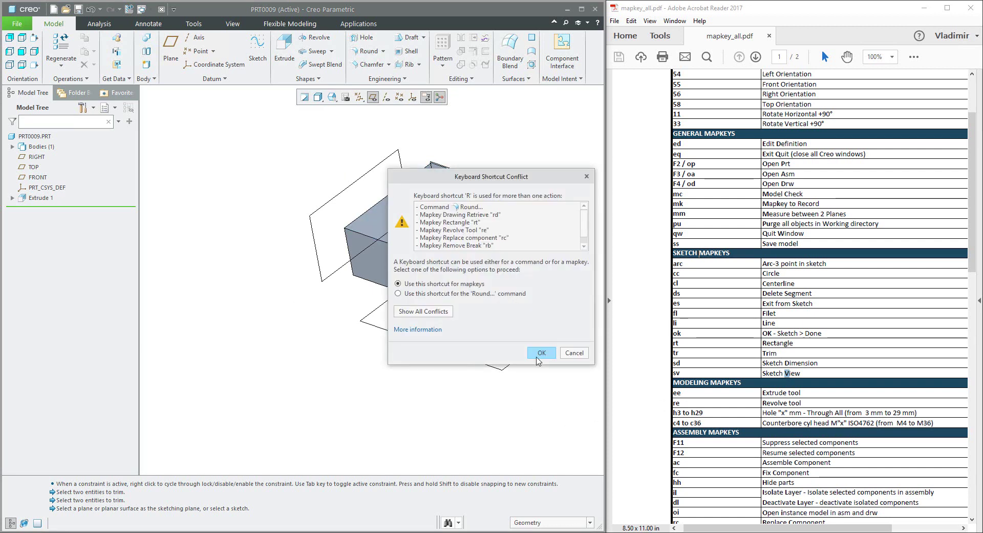
key("Return")
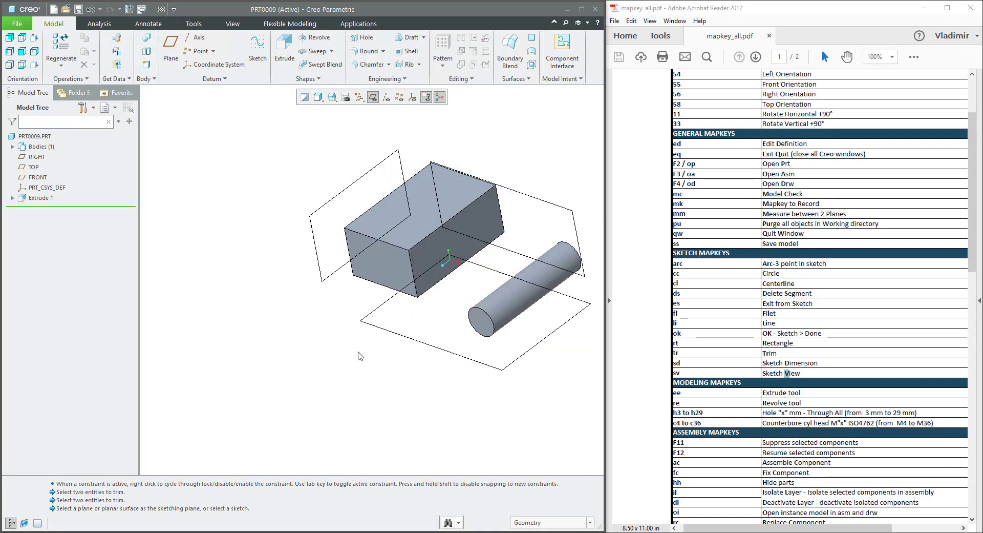
key("e")
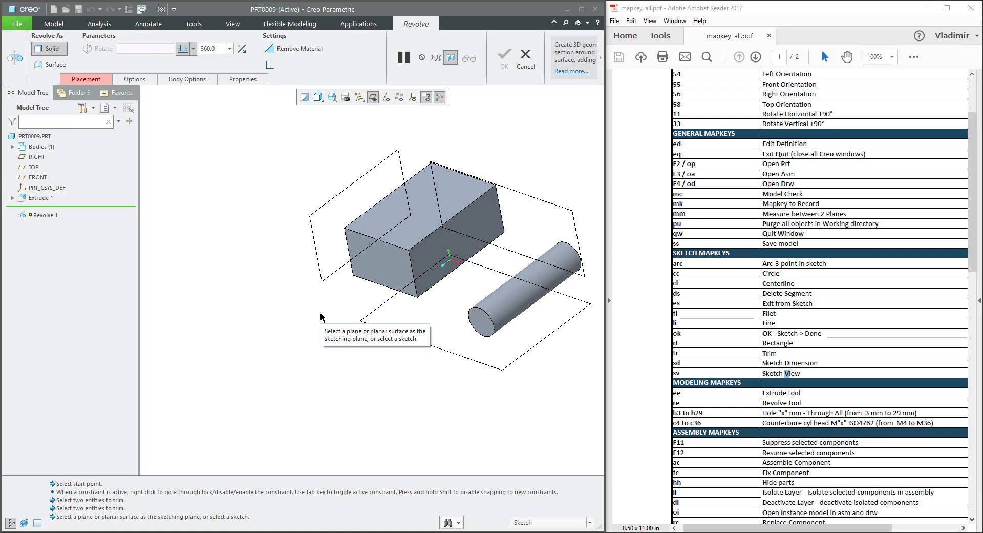
left_click(392, 216)
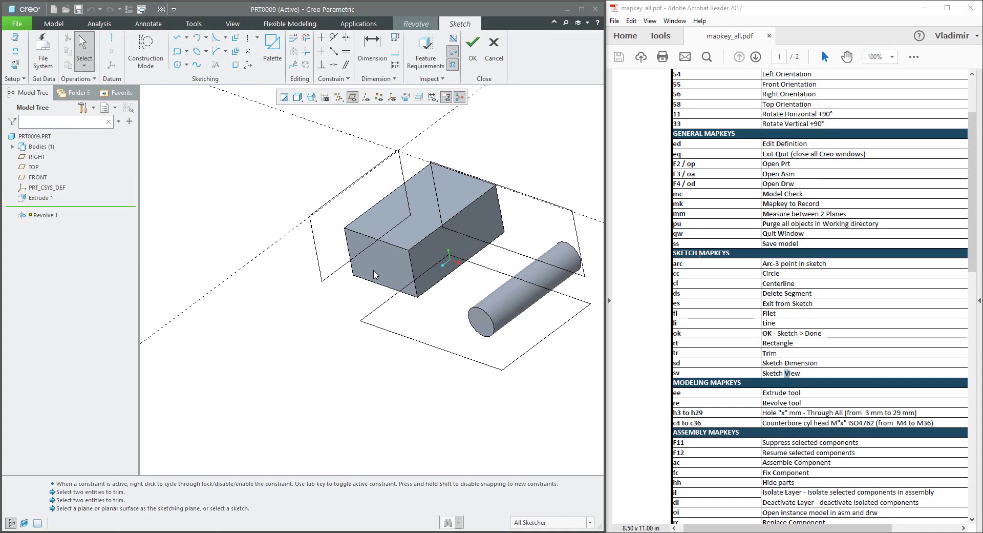
key("e")
key("q")
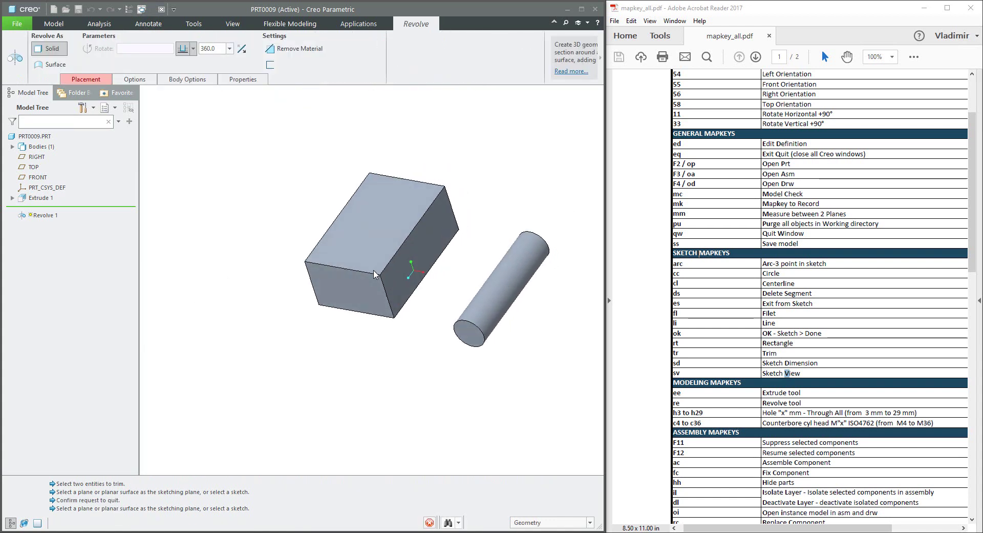
Step: Start a second extrude on the top face, cancel it, and launch a new revolve
key("e")
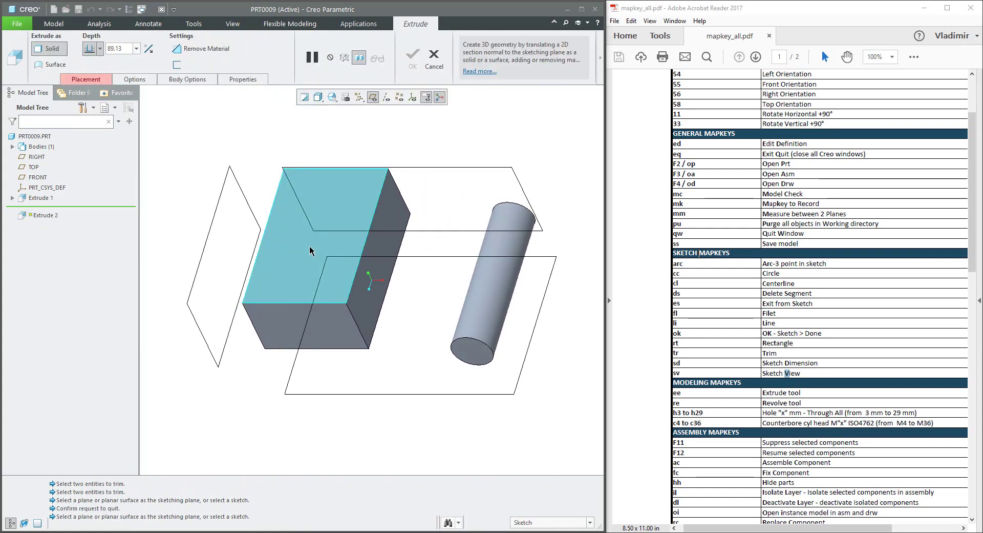
left_click(310, 247)
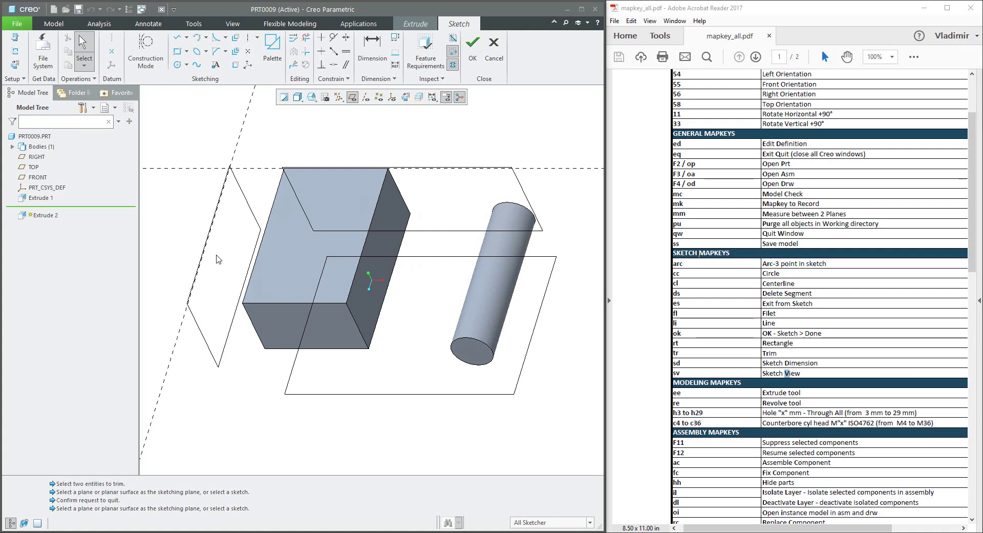
key("Escape")
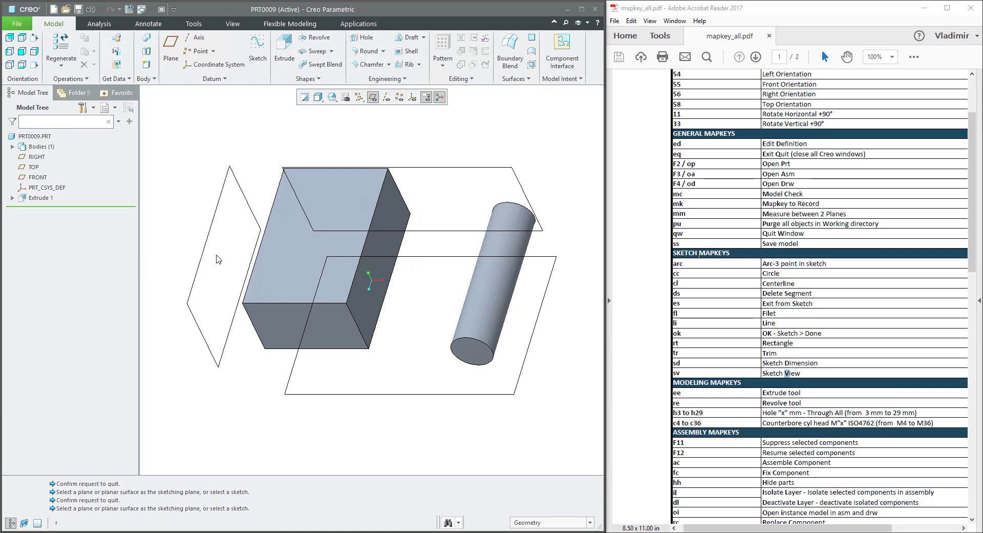
key("e")
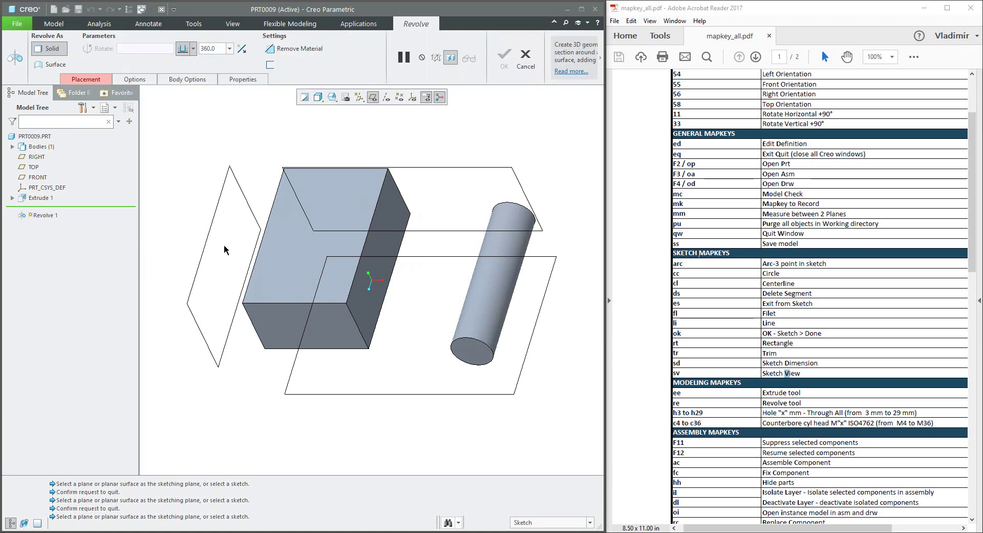
Step: Pick the block's top face as Revolve 1's sketching plane
left_click(289, 249)
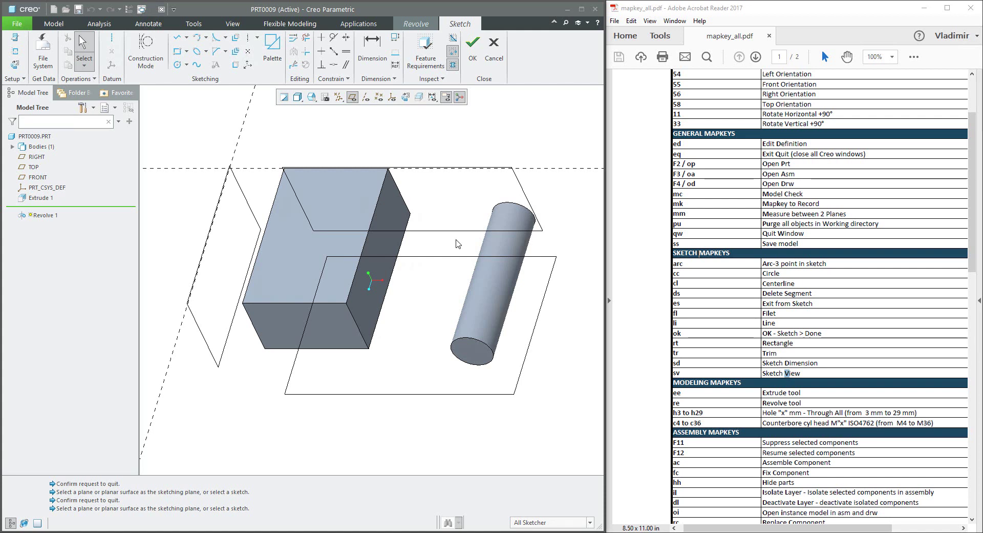
Step: Draw a sloped centreline and a small rectangle above the block
key("c")
key("l")
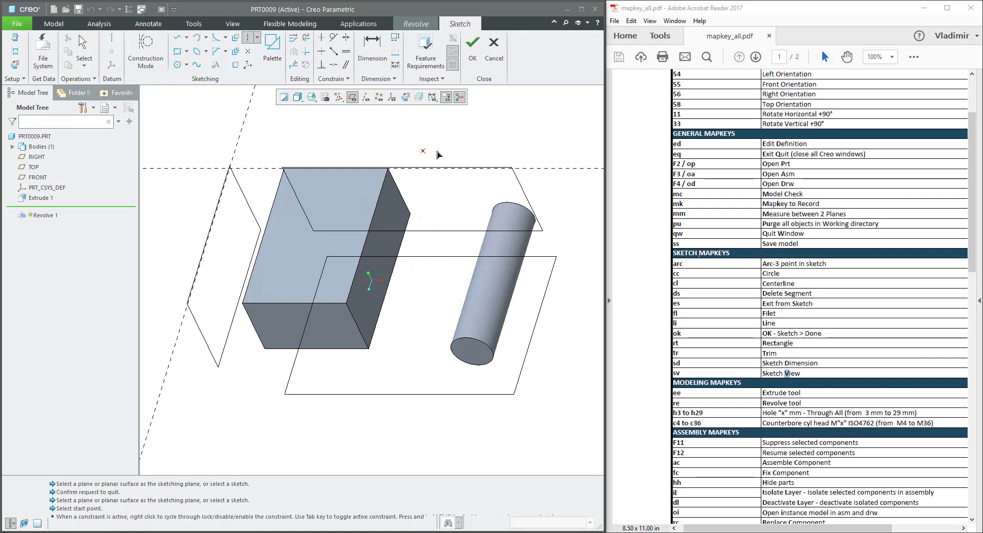
left_click(419, 143)
left_click(389, 142)
middle_click(363, 159)
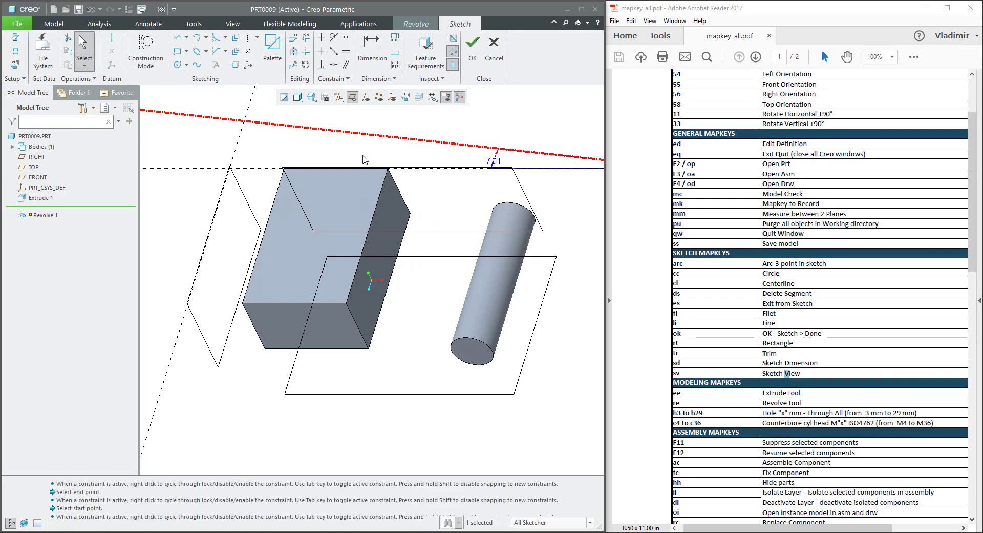
key("r")
key("t")
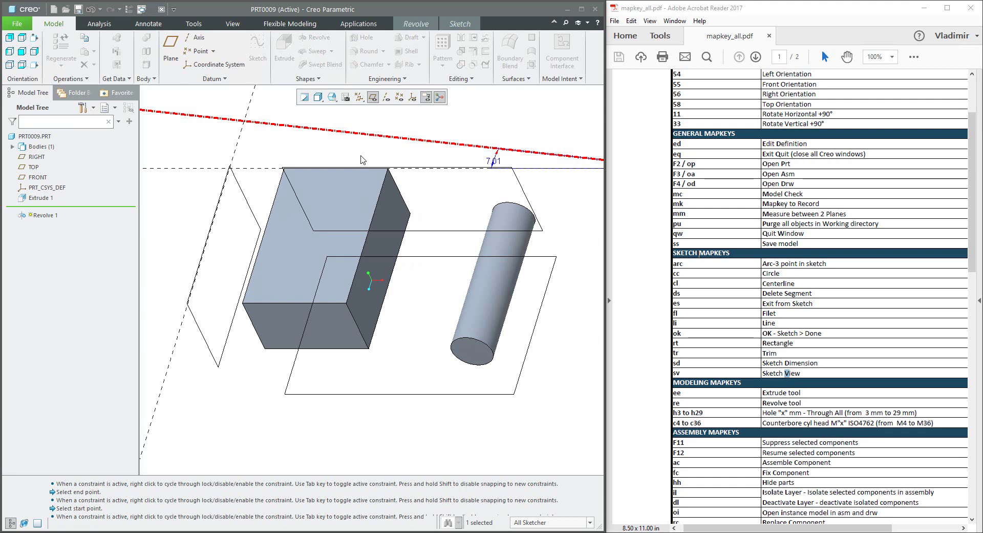
left_click(334, 144)
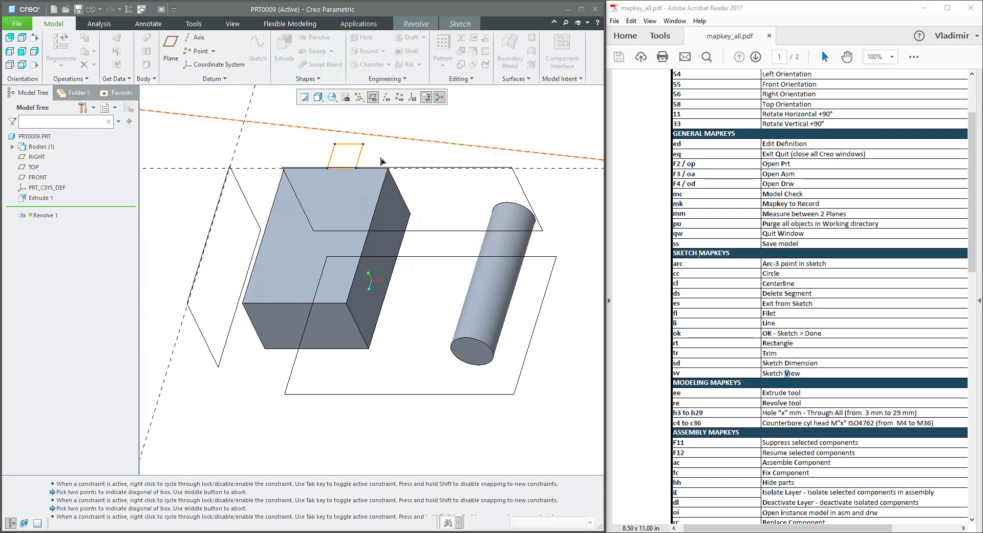
left_click(357, 168)
Step: Mirror the small rectangle across the sloped centreline
scroll(320, 149, "up", 2)
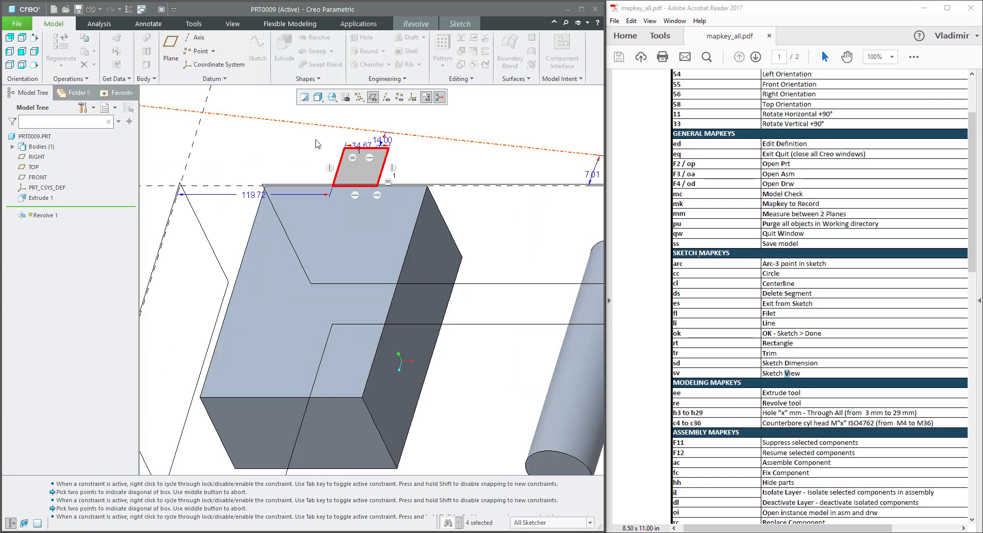
left_click_drag(322, 136, 398, 198)
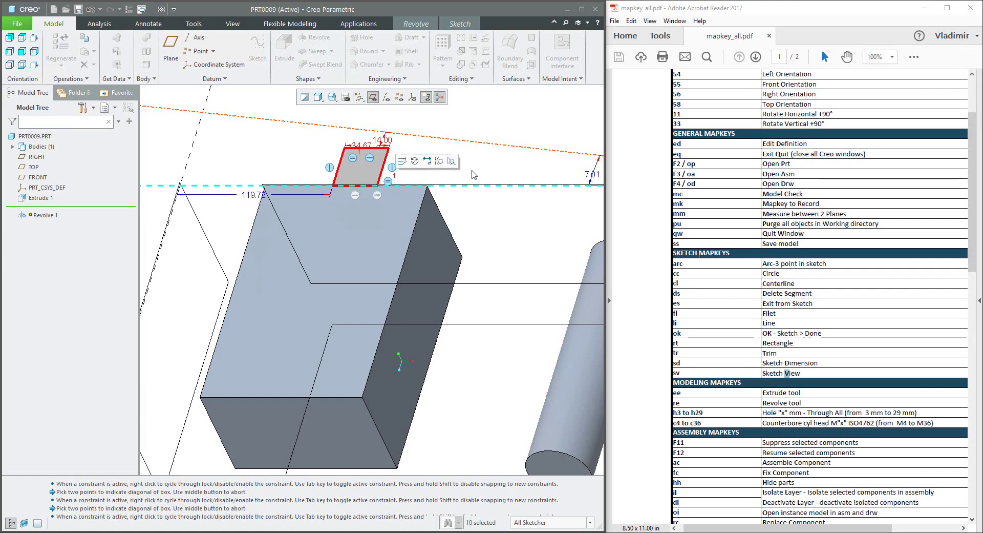
left_click(462, 24)
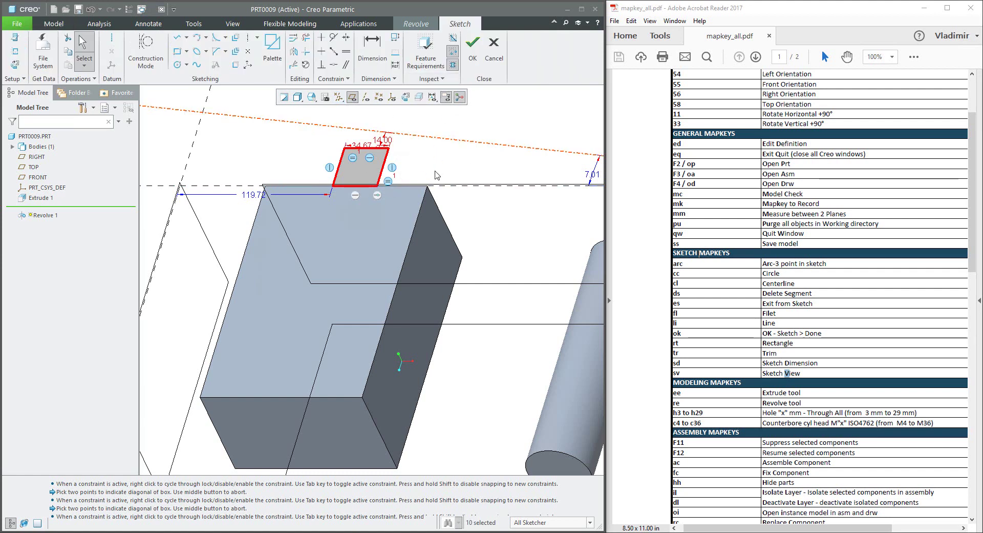
left_click(294, 52)
left_click(466, 159)
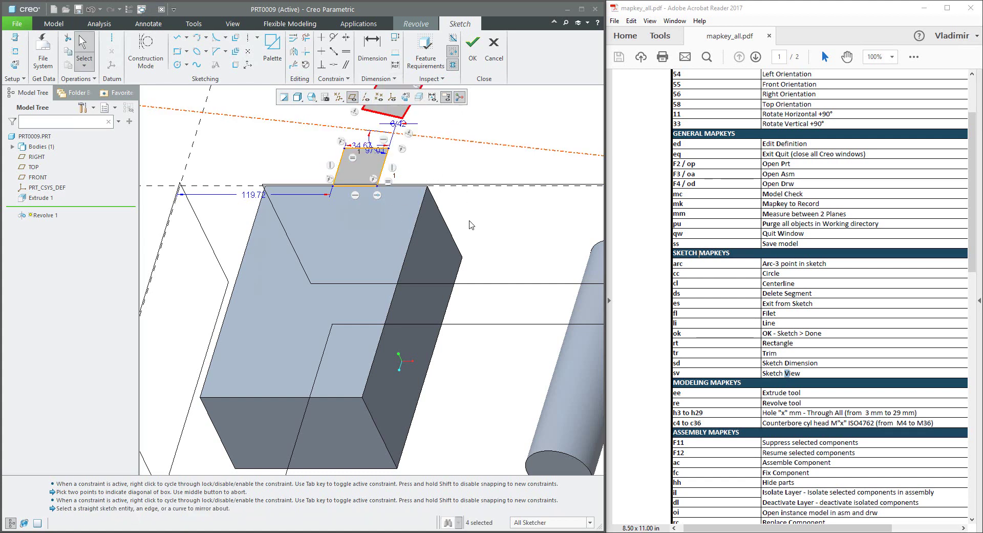
scroll(469, 224, "down", 2)
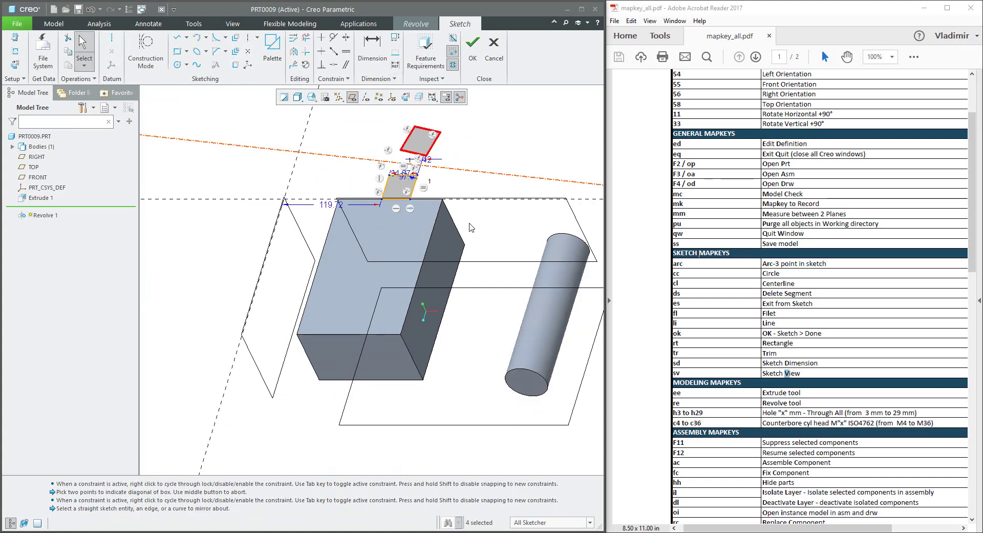
left_click(236, 174)
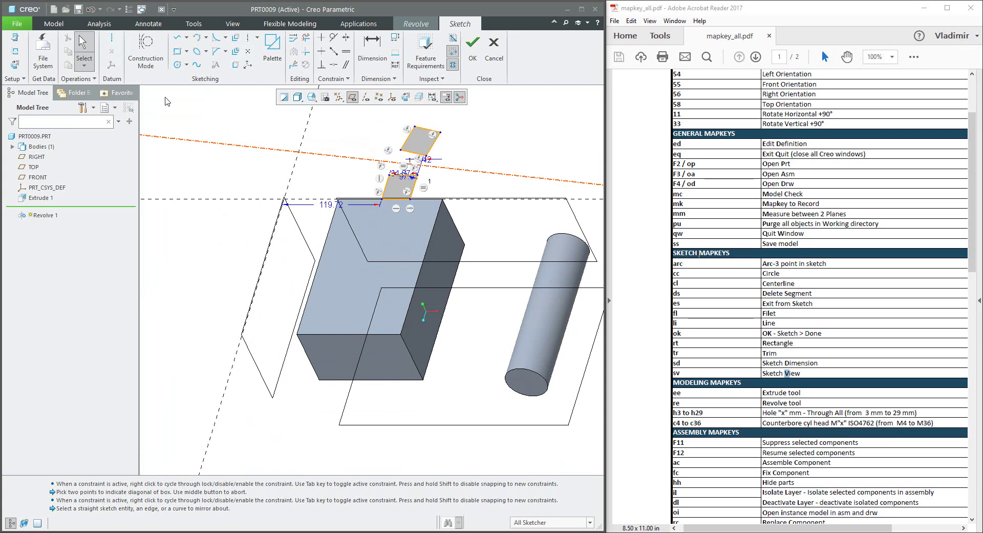
Step: Add a vertical axis centreline and finish the sketch to preview the 360° ring
left_click(112, 40)
left_click(467, 123)
left_click(461, 238)
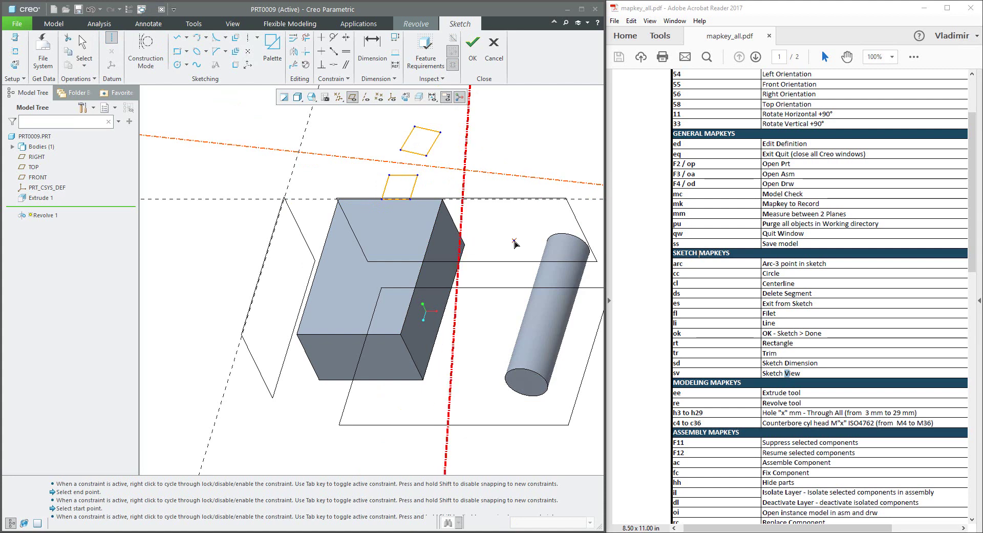
left_click(473, 47)
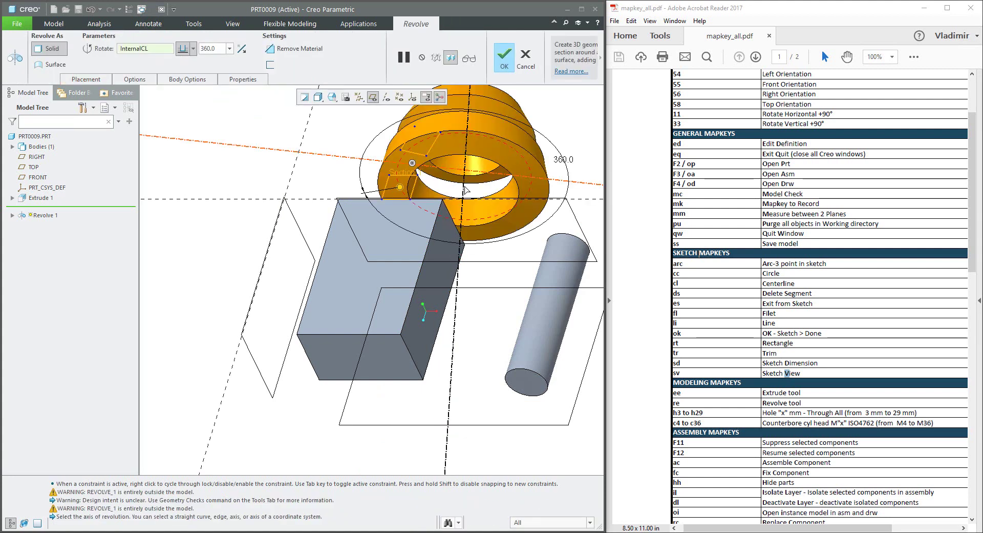
Step: Replace the revolve axis with the block's vertical edge and complete Revolve 1 at 360°
left_click(90, 81)
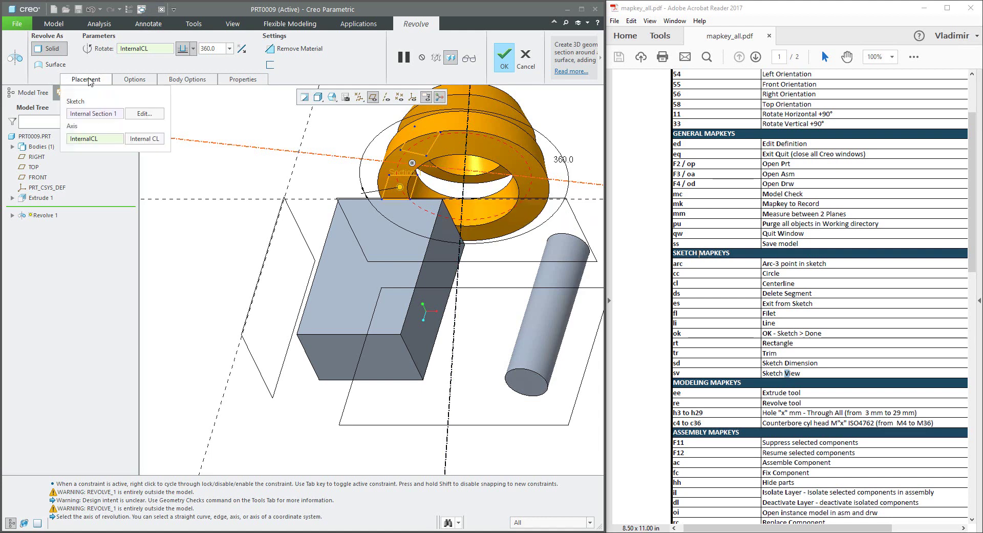
left_click(92, 139)
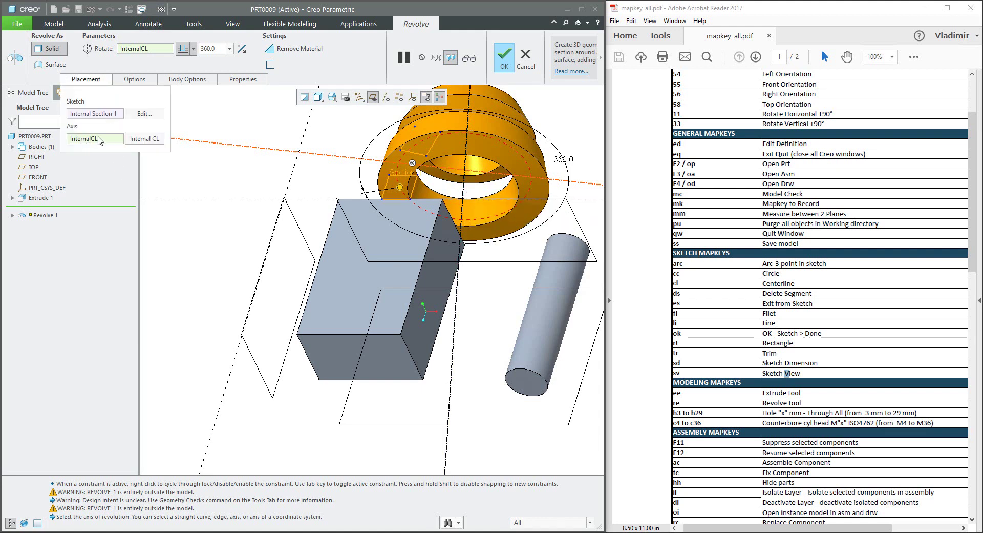
left_click(141, 140)
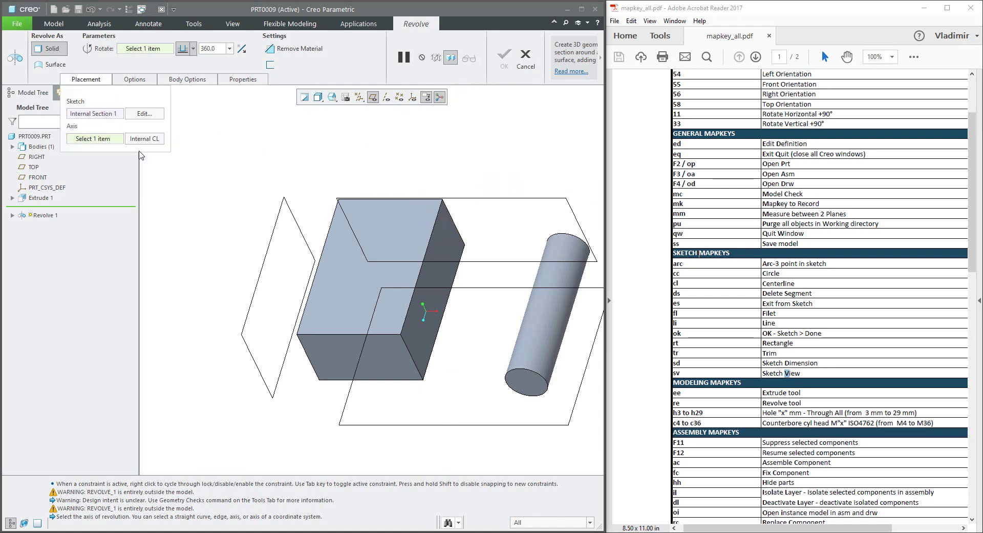
left_click(429, 248)
left_click(430, 248)
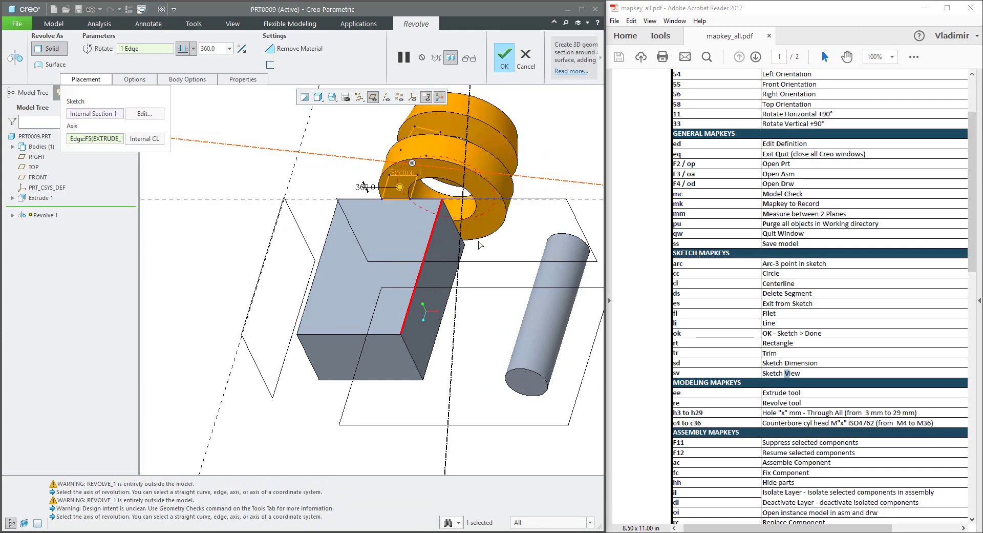
middle_click(505, 243)
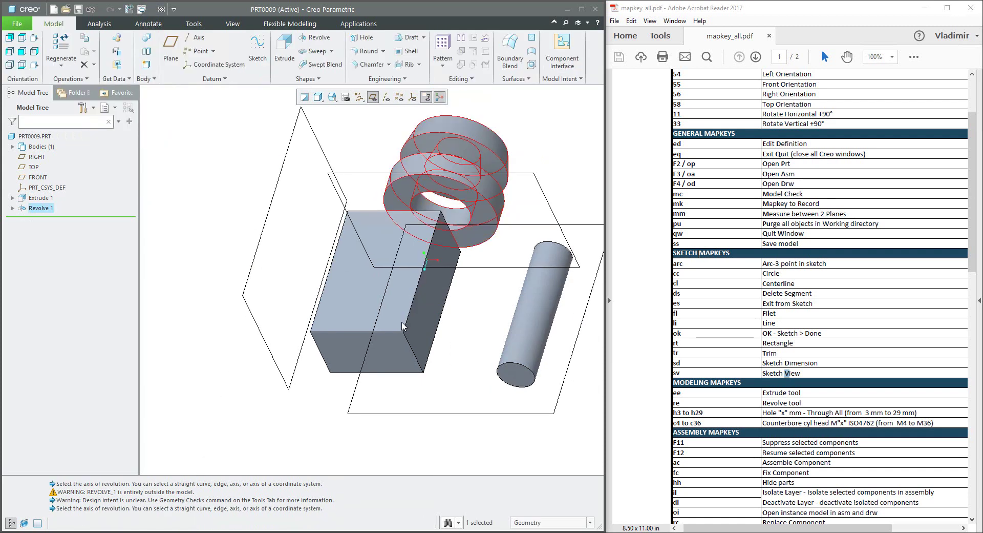